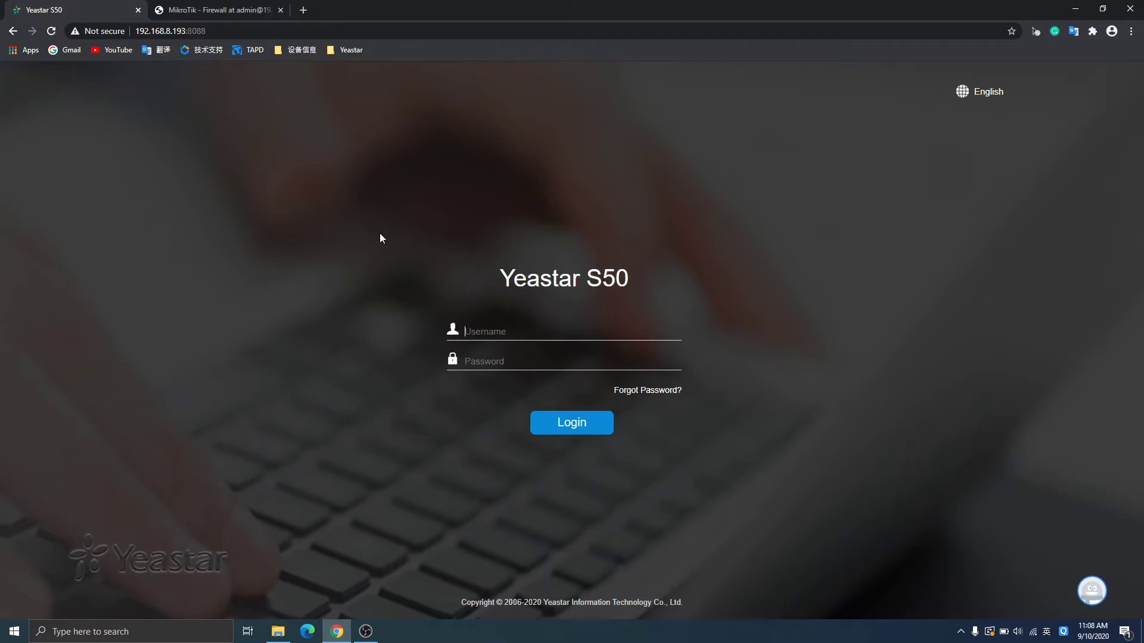
Log in to the PBX web interface as admin.
{"action": "type", "text": "adm"}
{"action": "type", "text": "in"}
{"action": "key", "text": "Tab"}
{"action": "type", "text": "passw"}
{"action": "type", "text": "ord"}
{"action": "key", "text": "Return"}
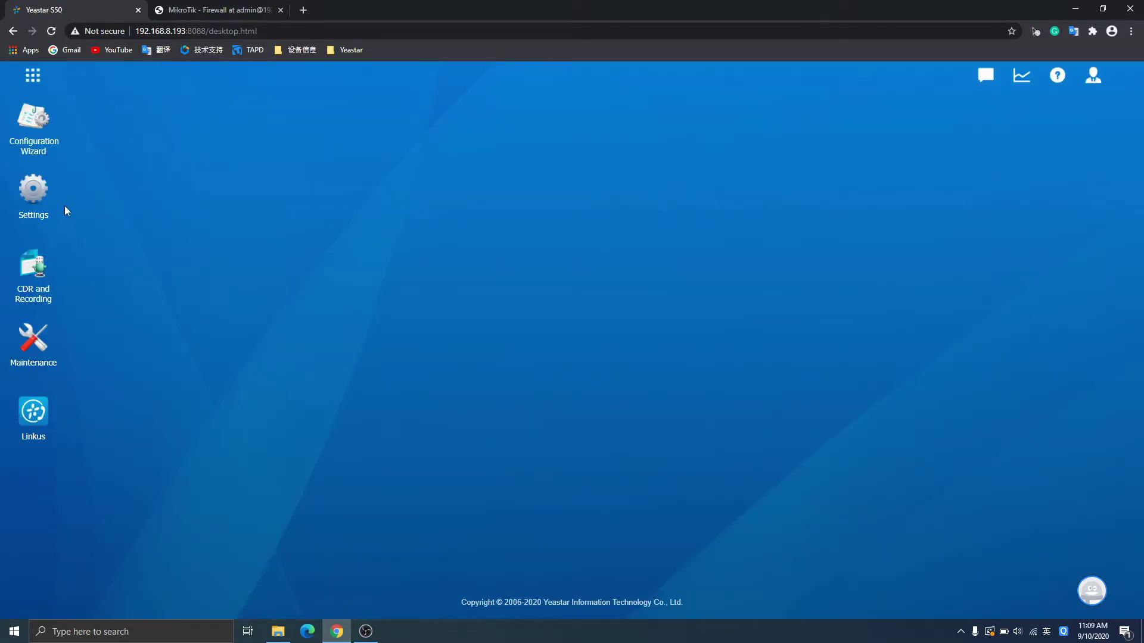
Change extension 1000's transport to TLS, save it, and apply the changes.
{"action": "left_click", "coordinate": [52, 204]}
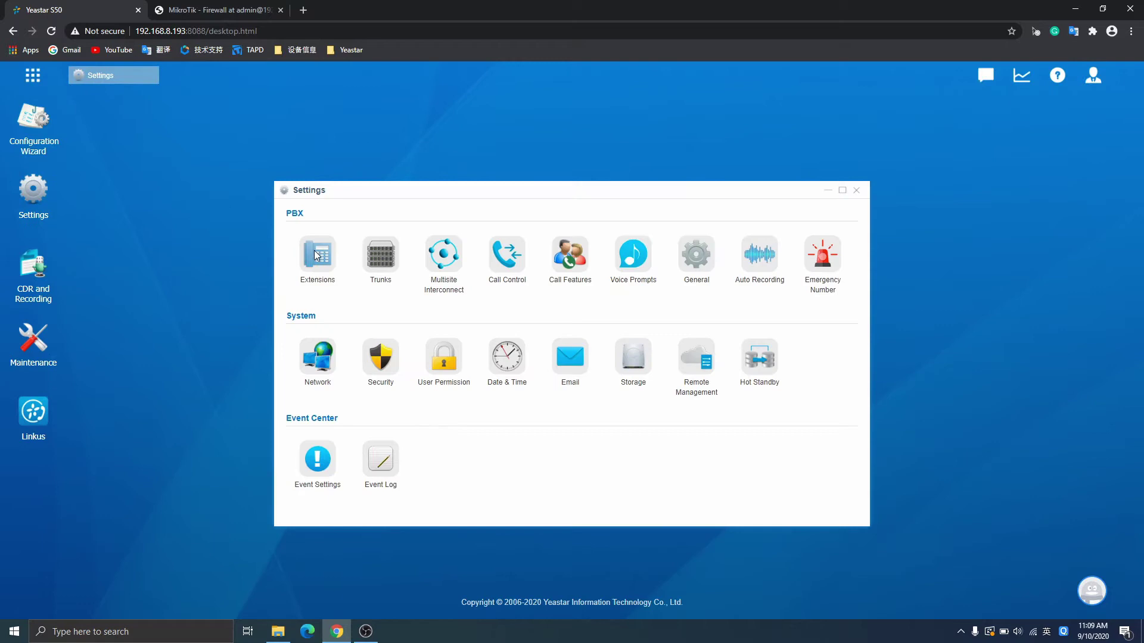
{"action": "left_click", "coordinate": [316, 255]}
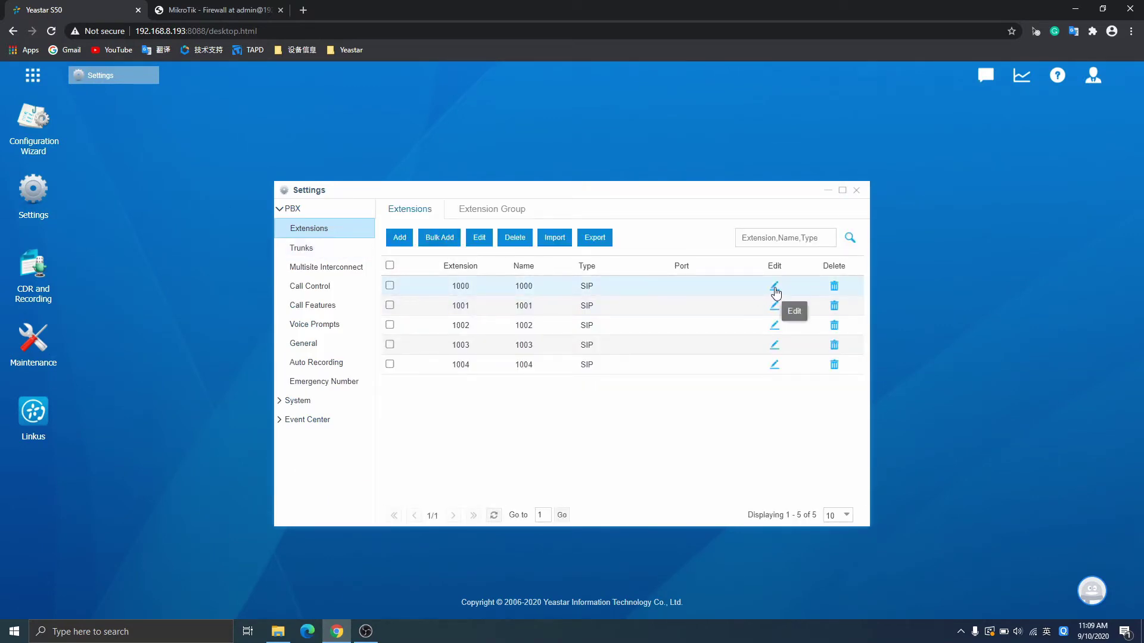
{"action": "left_click", "coordinate": [775, 288]}
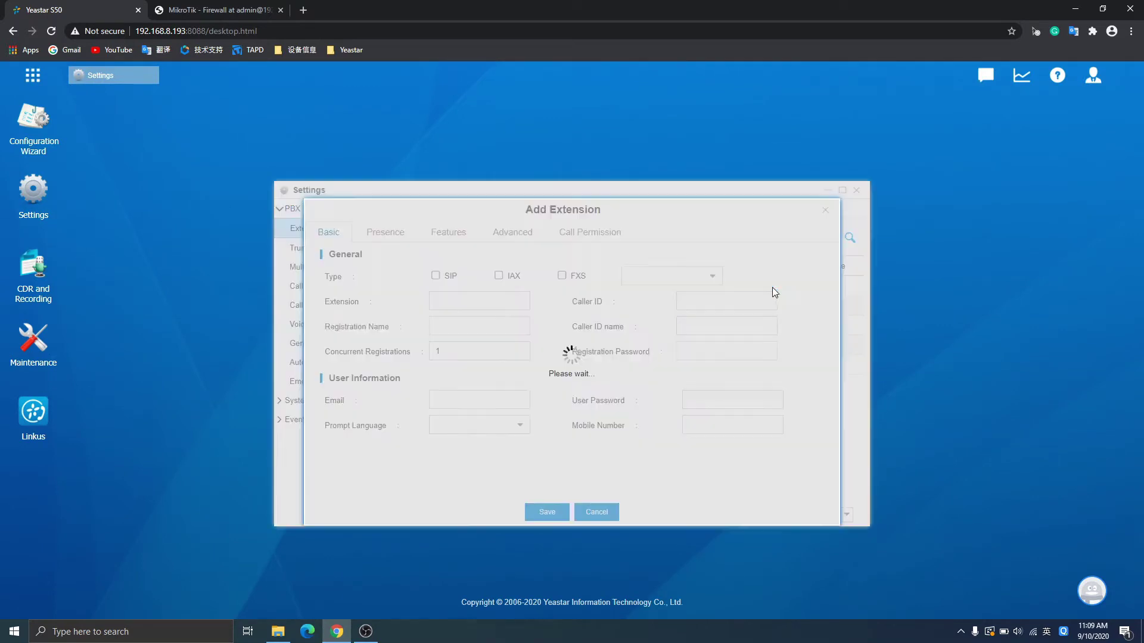
{"action": "left_click", "coordinate": [510, 235]}
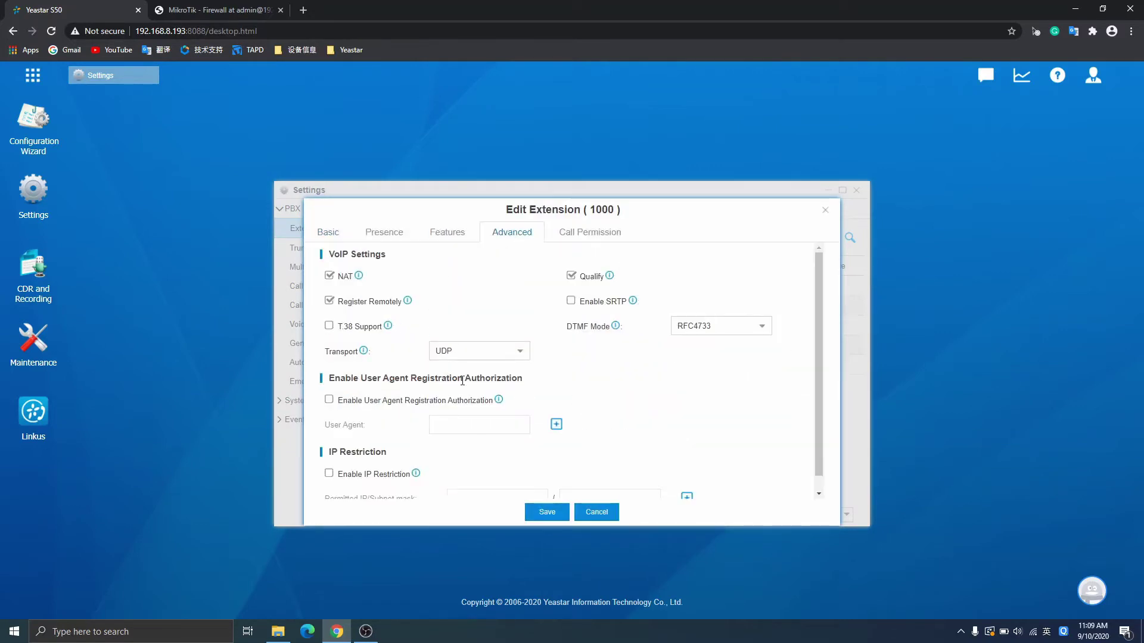
{"action": "left_click", "coordinate": [516, 352]}
{"action": "left_click", "coordinate": [464, 409]}
{"action": "left_click", "coordinate": [544, 513]}
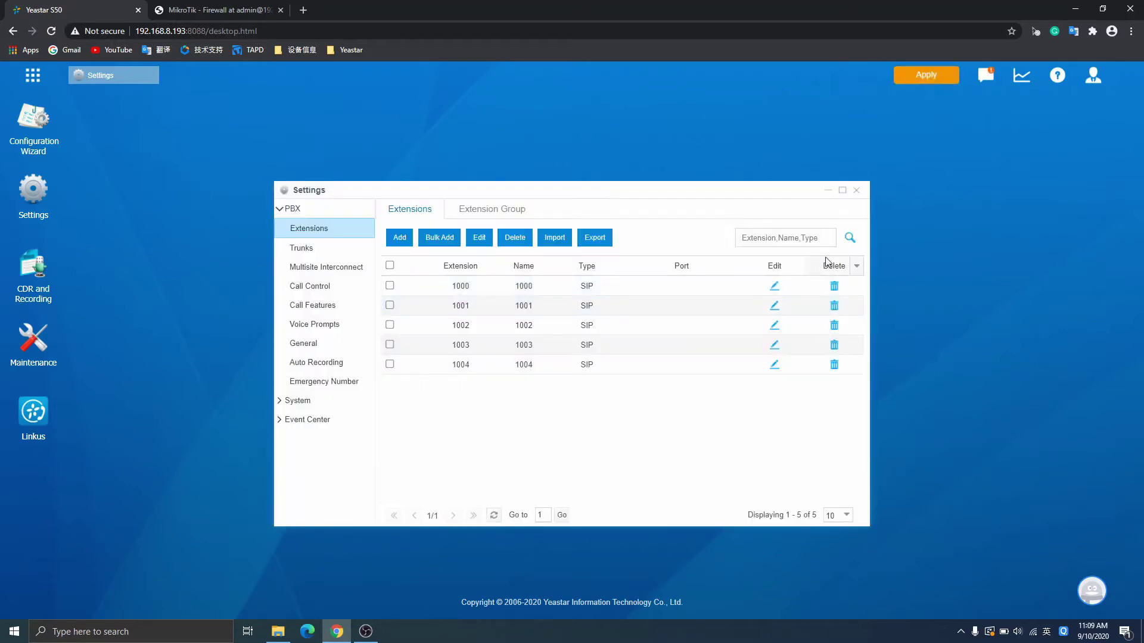
{"action": "left_click", "coordinate": [921, 84]}
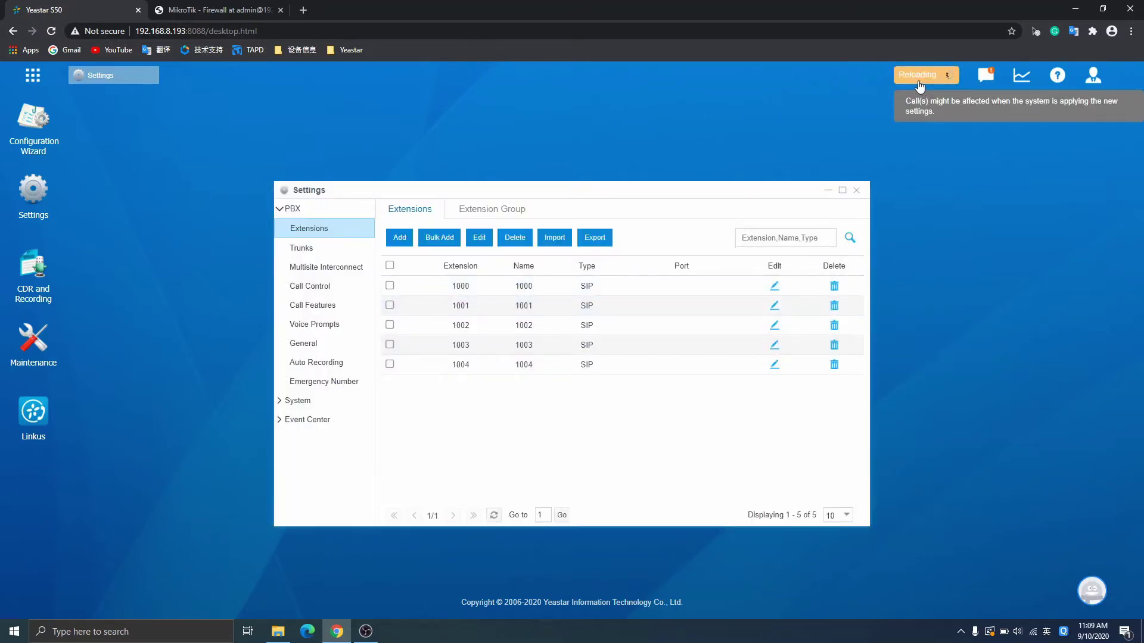
Under General > SIP > TLS, enable TLS with port 7061 and save.
{"action": "left_click", "coordinate": [307, 348]}
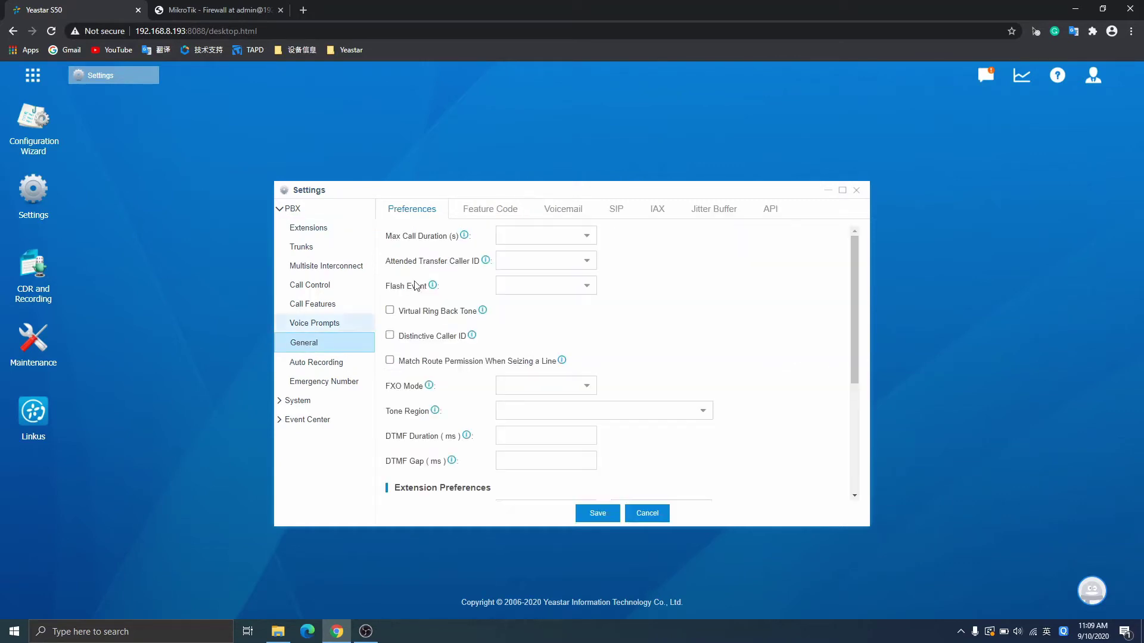
{"action": "left_click", "coordinate": [614, 210]}
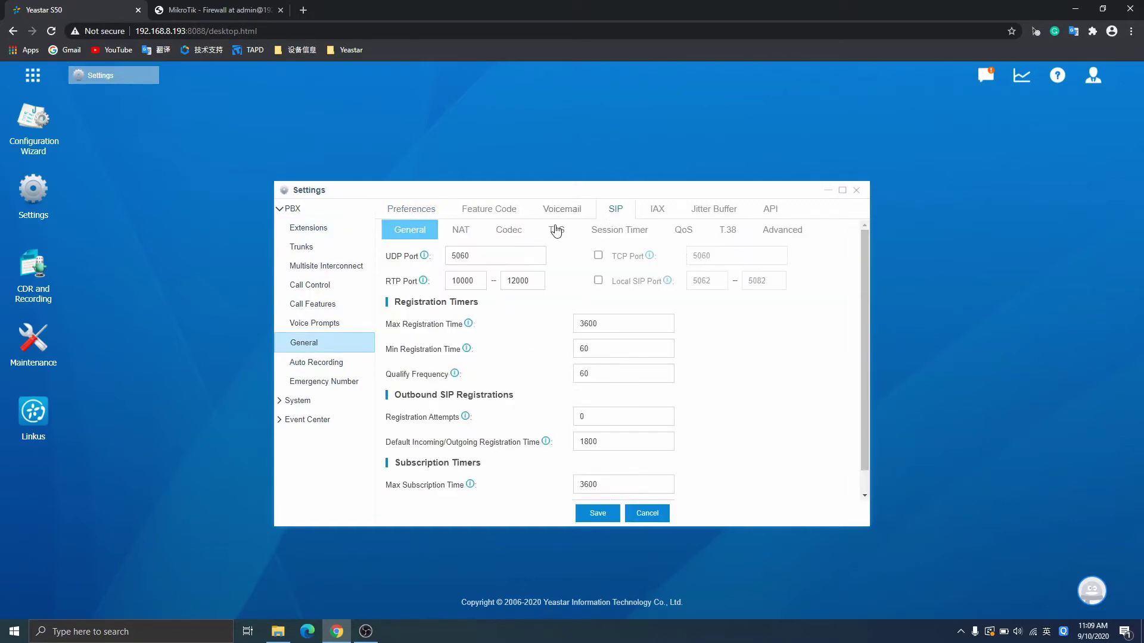
{"action": "left_click", "coordinate": [557, 230]}
{"action": "left_click", "coordinate": [390, 256]}
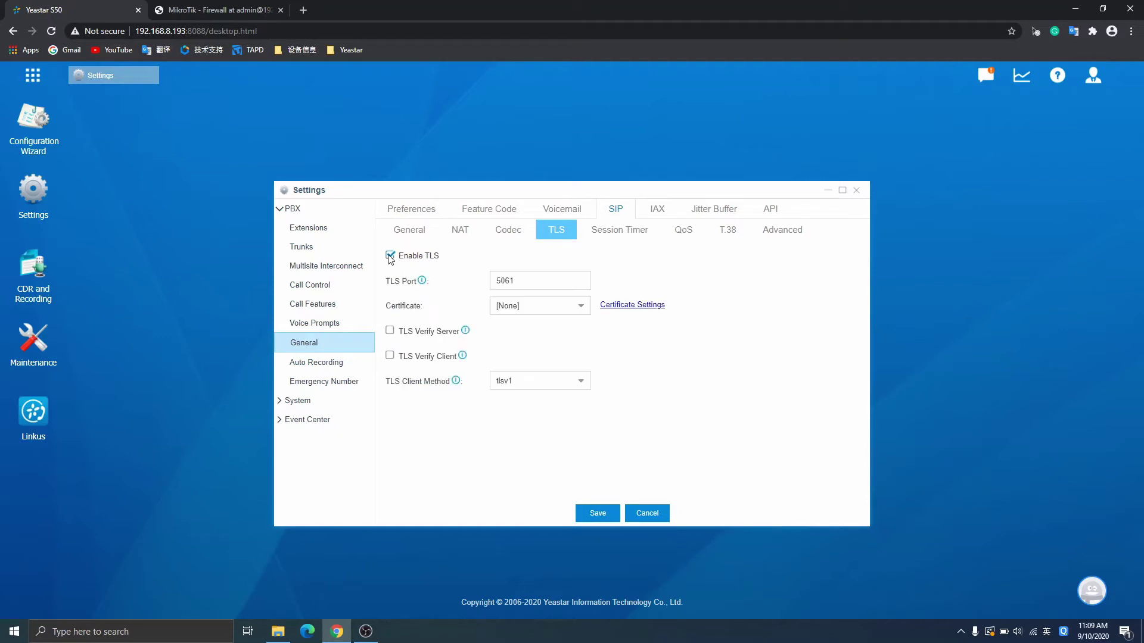
{"action": "left_click", "coordinate": [502, 282]}
{"action": "type", "text": "7"}
{"action": "left_click", "coordinate": [711, 399]}
{"action": "left_click", "coordinate": [600, 510]}
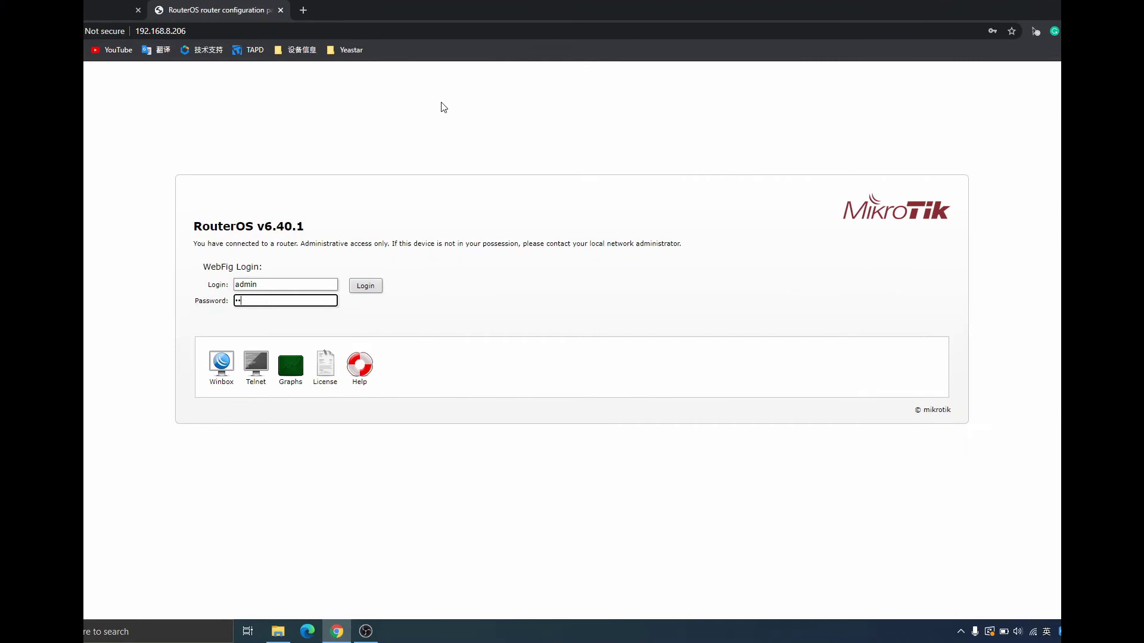
Log in to the MikroTik router and show the IP Firewall NAT rules.
{"action": "key", "text": "Return"}
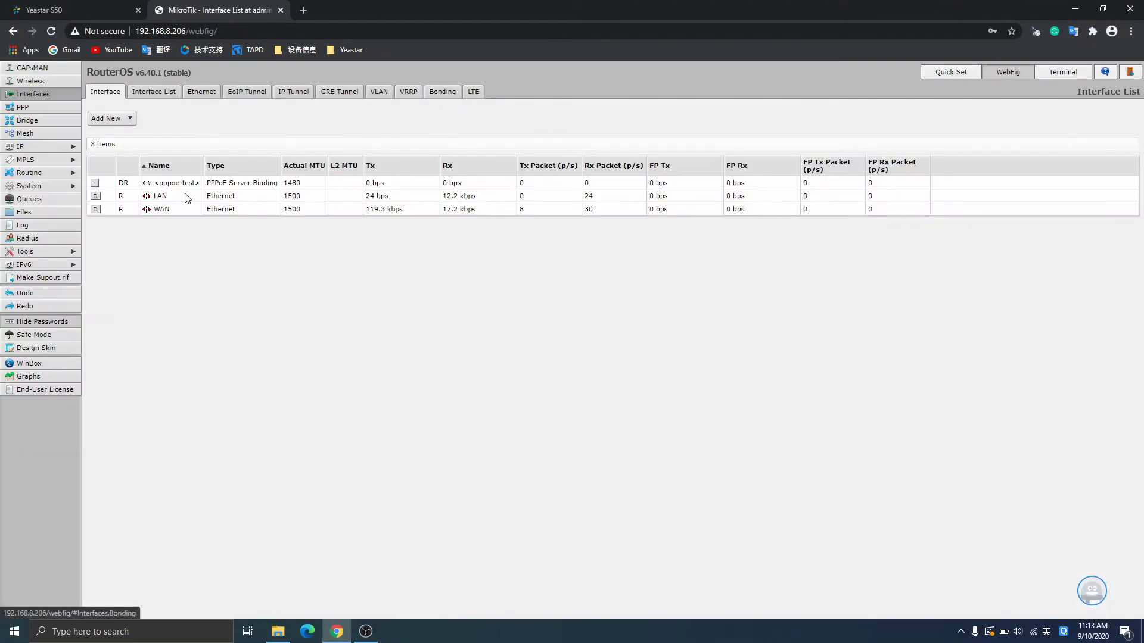
{"action": "left_click", "coordinate": [46, 147]}
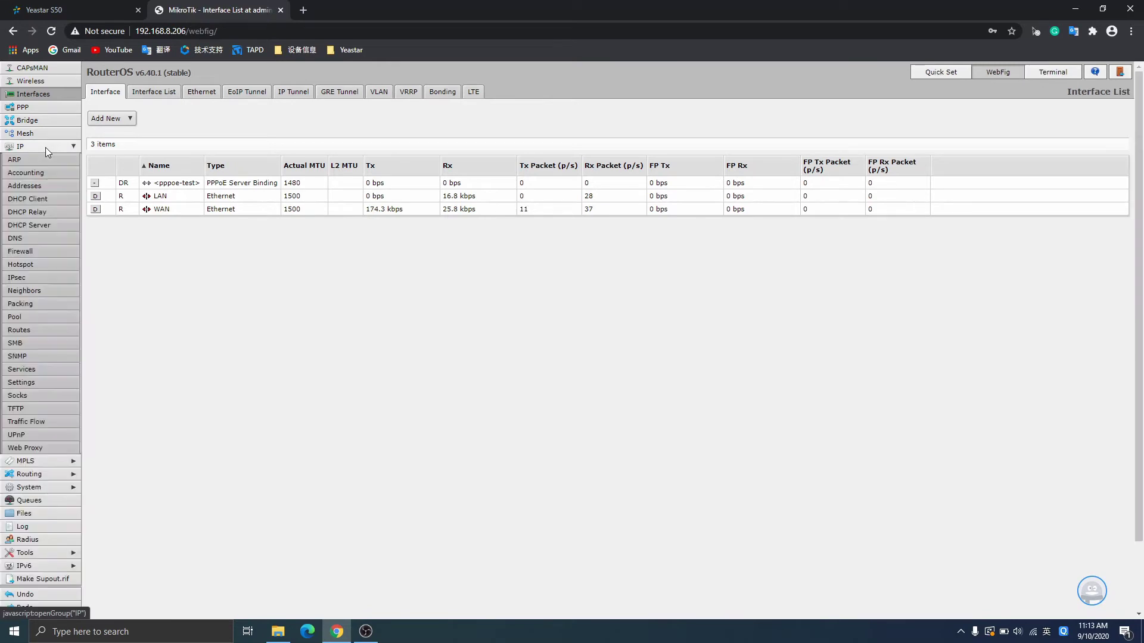
{"action": "left_click", "coordinate": [27, 250]}
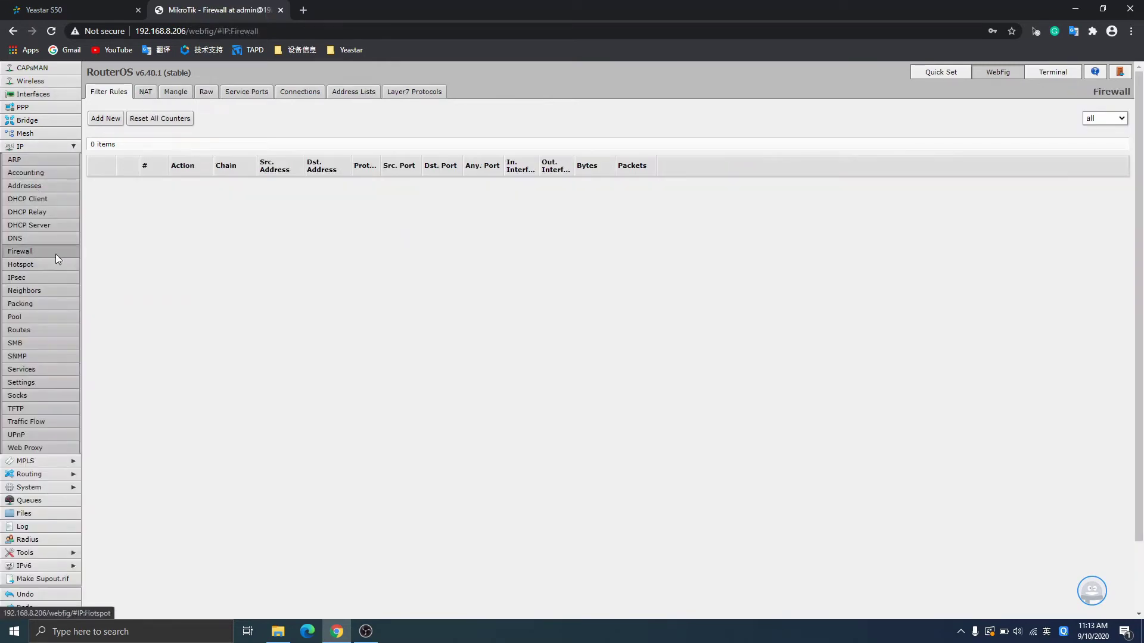
{"action": "left_click", "coordinate": [146, 91]}
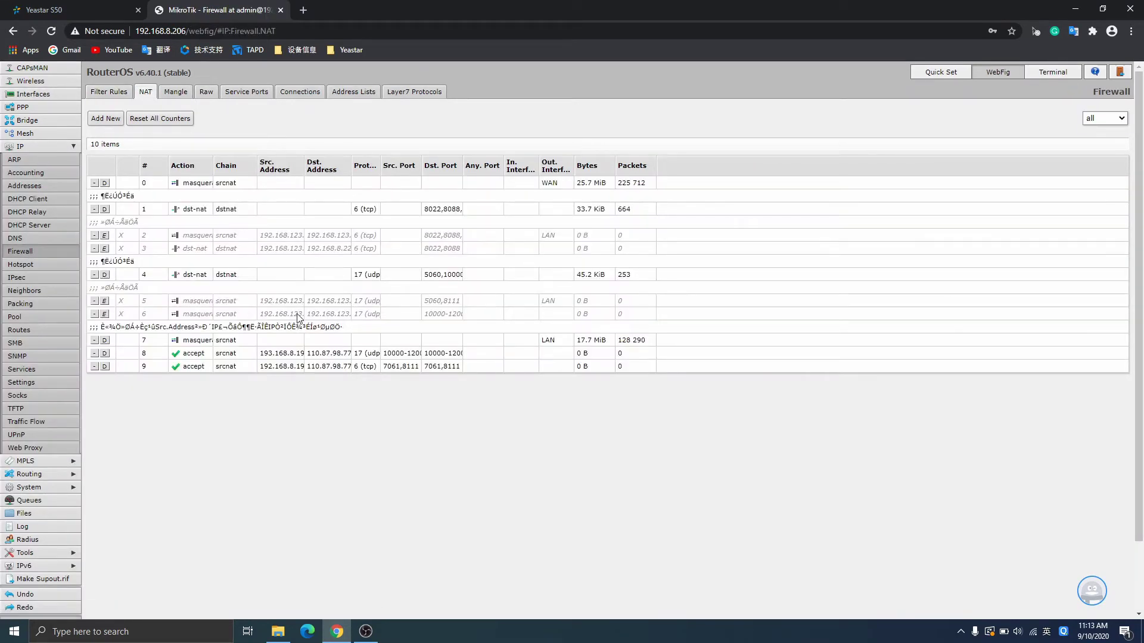
{"action": "left_click", "coordinate": [286, 356]}
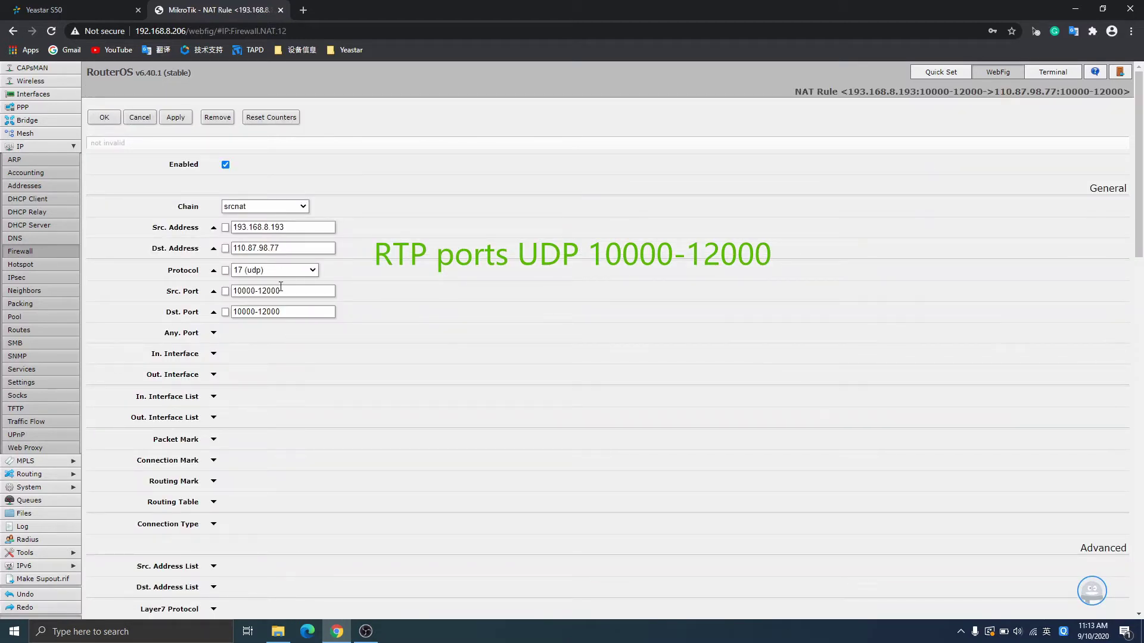
{"action": "left_click_drag", "start_coordinate": [285, 290], "coordinate": [232, 291]}
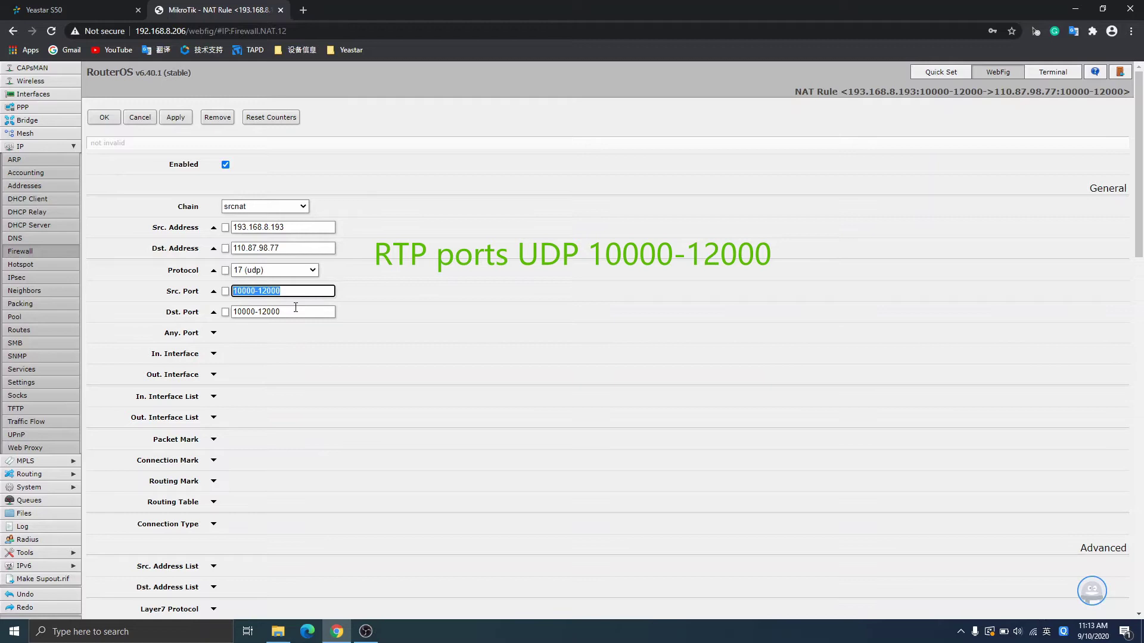
{"action": "left_click_drag", "start_coordinate": [298, 311], "coordinate": [240, 307]}
{"action": "left_click", "coordinate": [284, 271]}
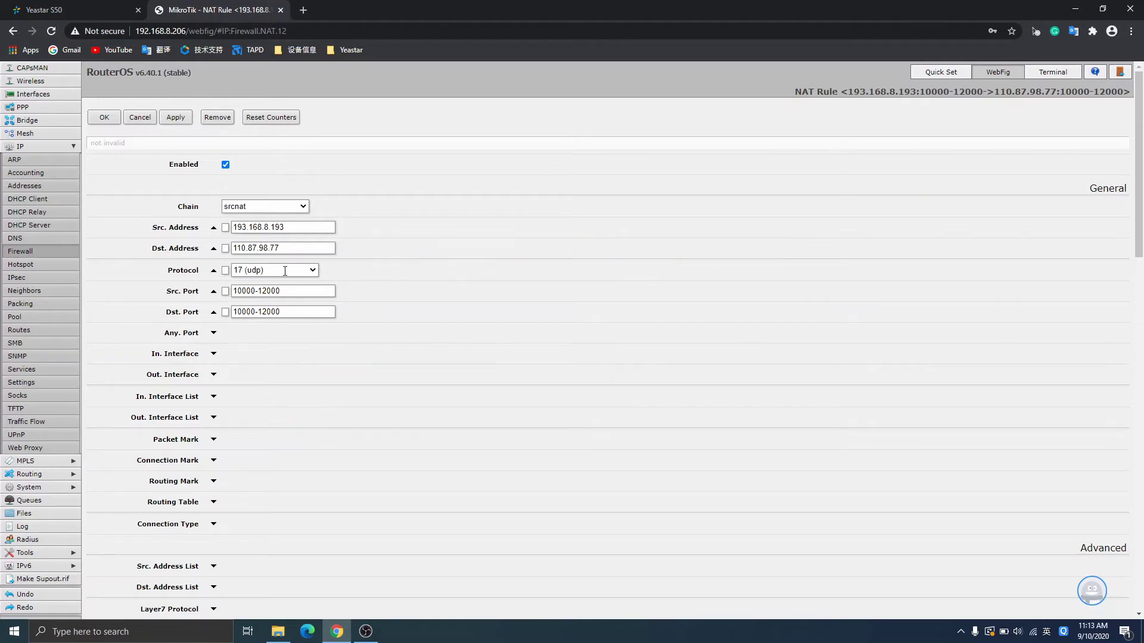
{"action": "left_click", "coordinate": [104, 117]}
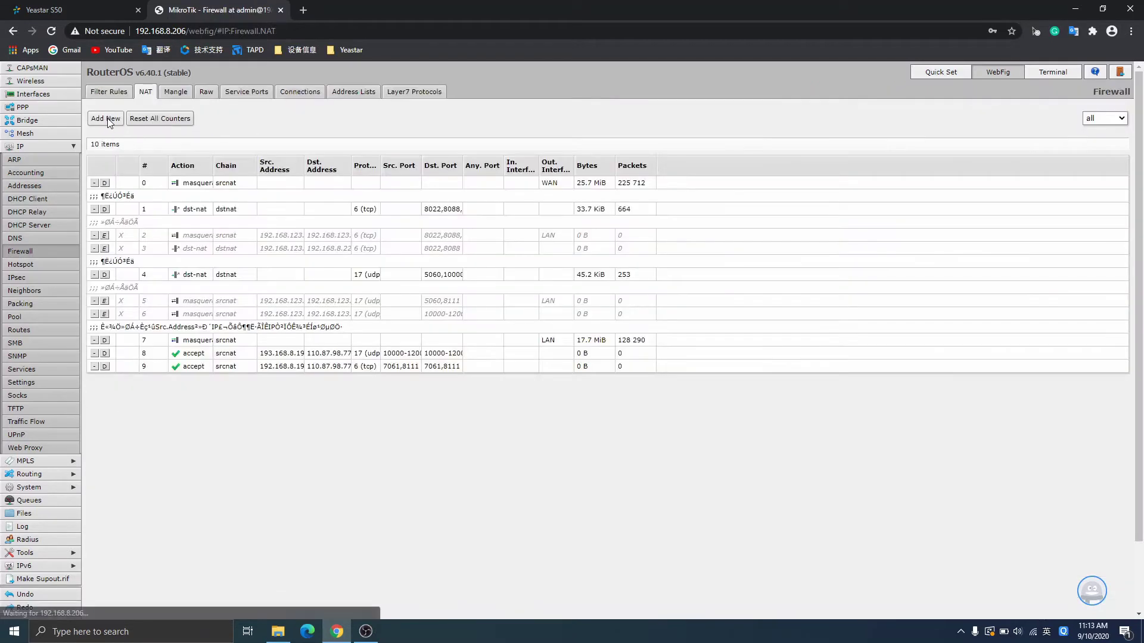
Confirm the TCP 7061,8111 NAT rule's ports and save it.
{"action": "left_click", "coordinate": [264, 366]}
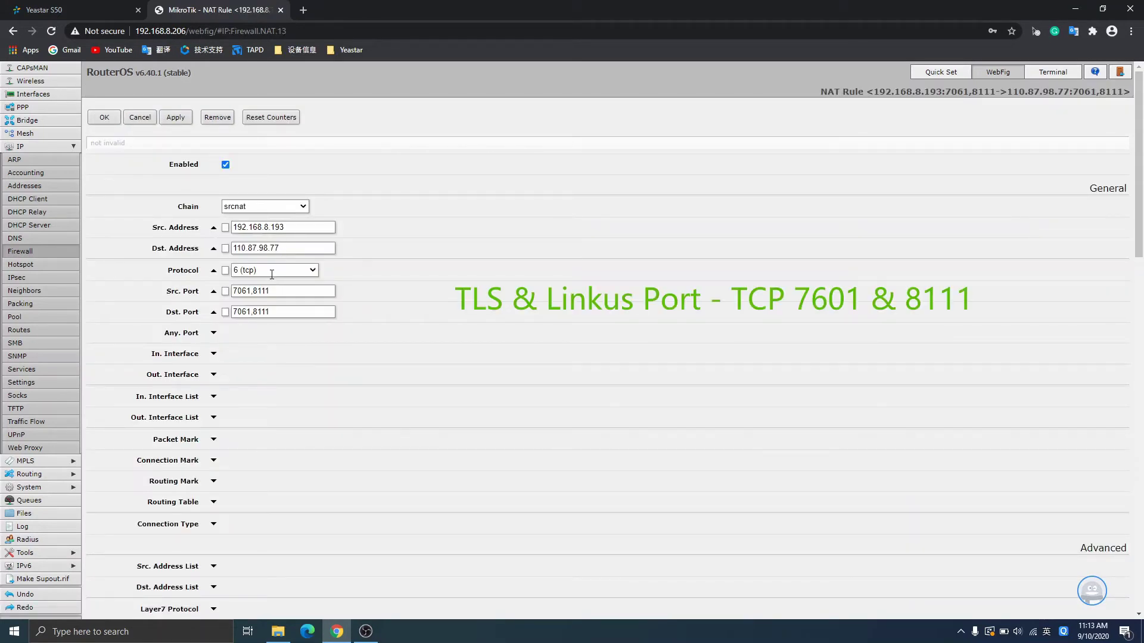
{"action": "double_click", "coordinate": [282, 290]}
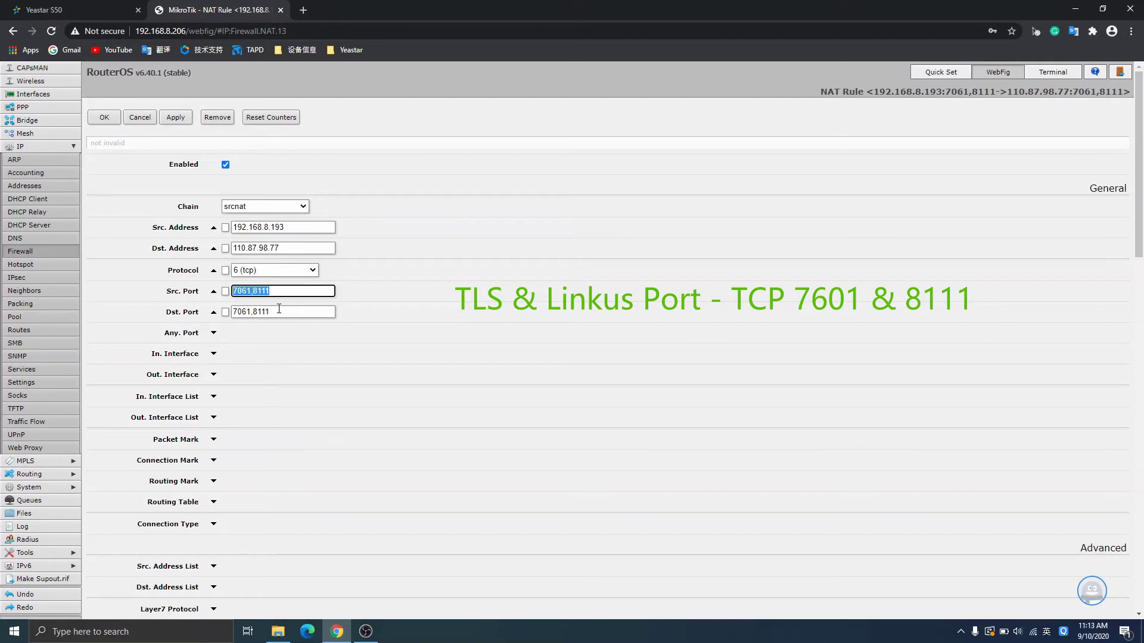
{"action": "double_click", "coordinate": [278, 312]}
{"action": "left_click", "coordinate": [293, 312]}
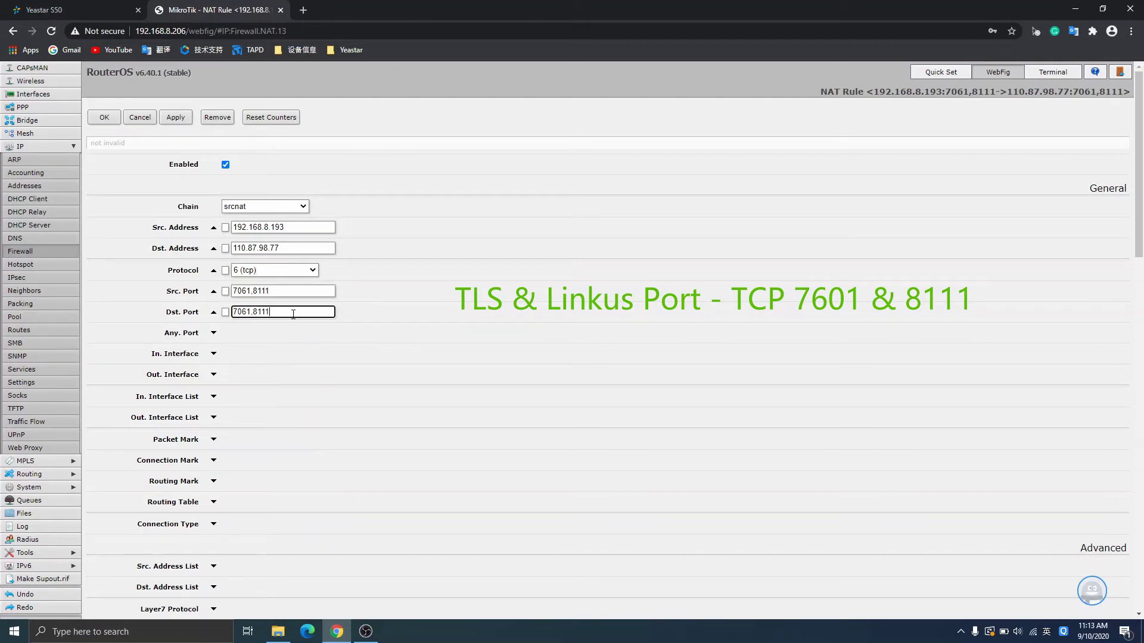
{"action": "left_click", "coordinate": [106, 118]}
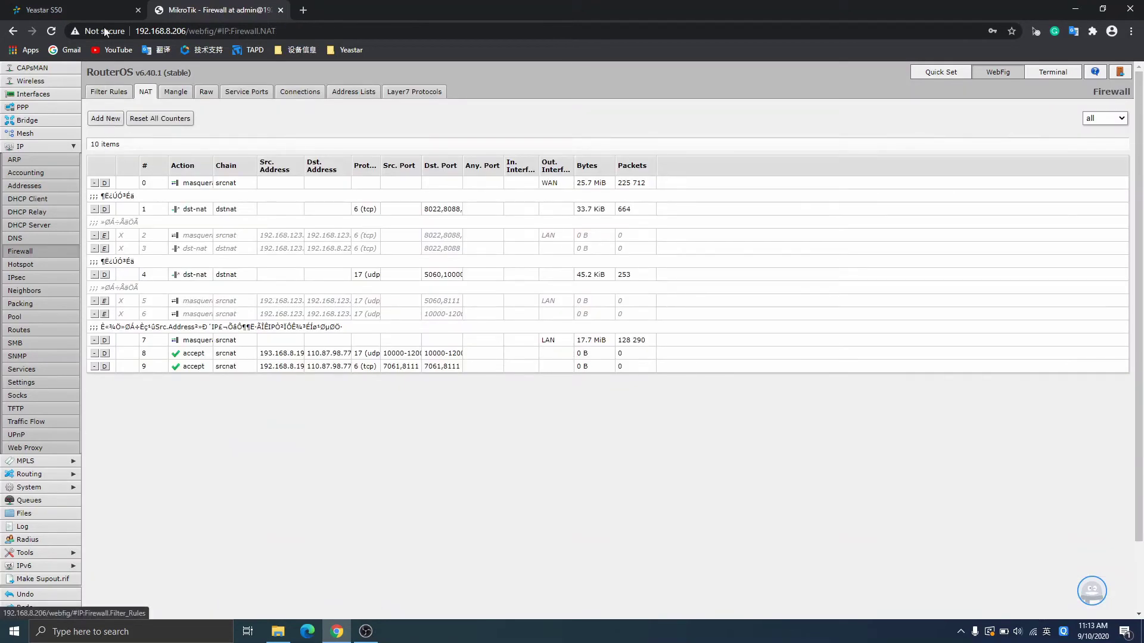
In the Linkus server settings, enter external address 110.87.98.77 with port 8111.
{"action": "left_click", "coordinate": [87, 12]}
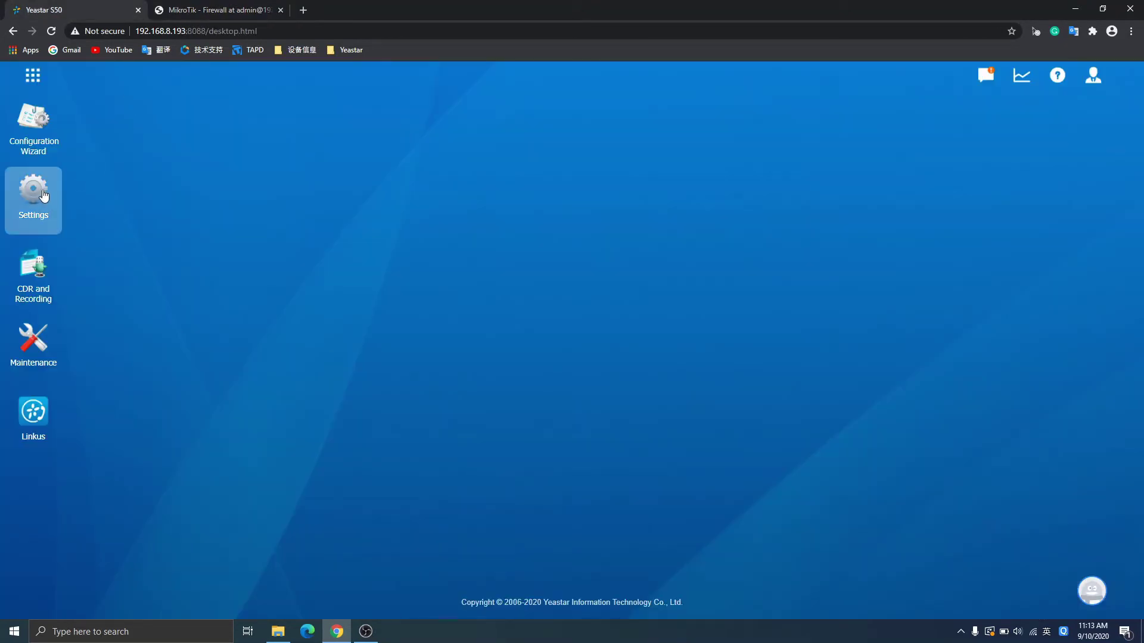
{"action": "left_click", "coordinate": [51, 202]}
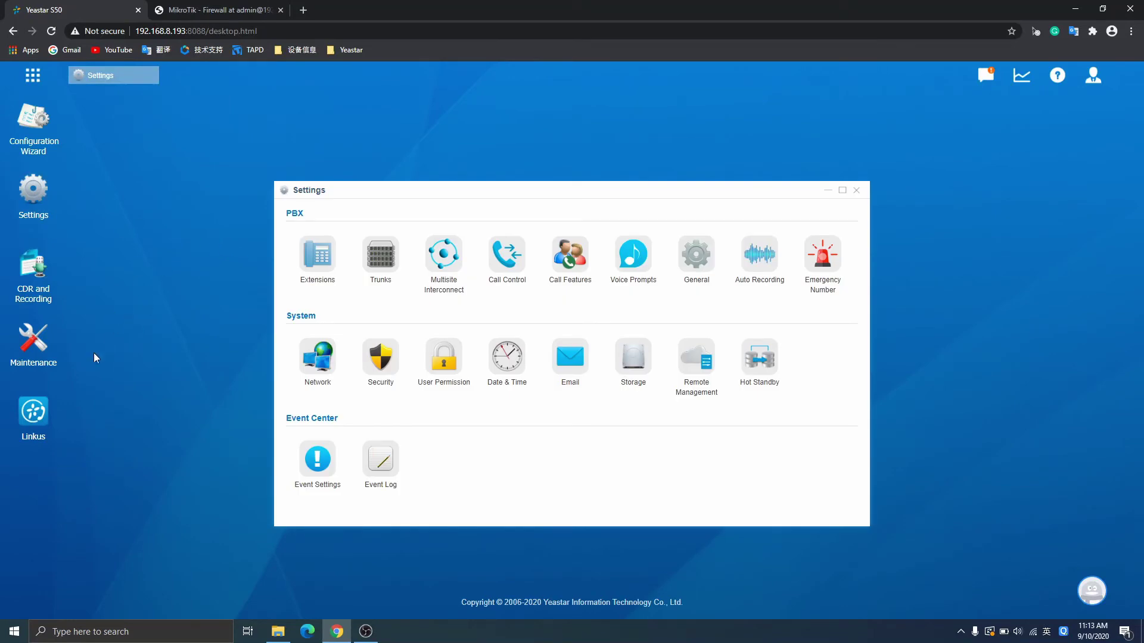
{"action": "left_click", "coordinate": [49, 411]}
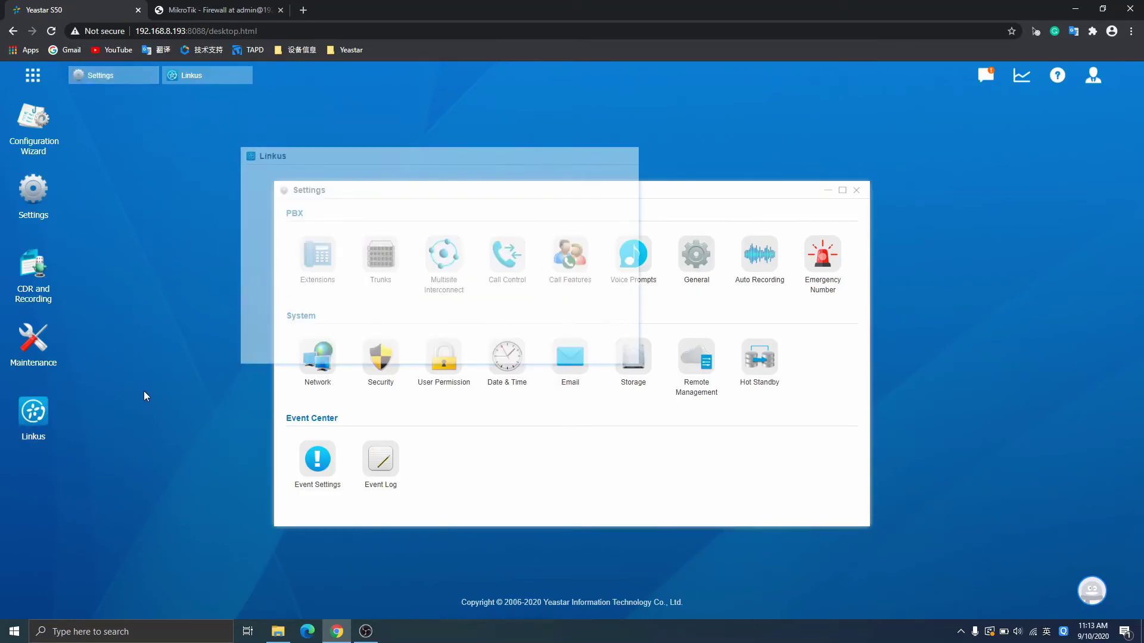
{"action": "left_click", "coordinate": [480, 463]}
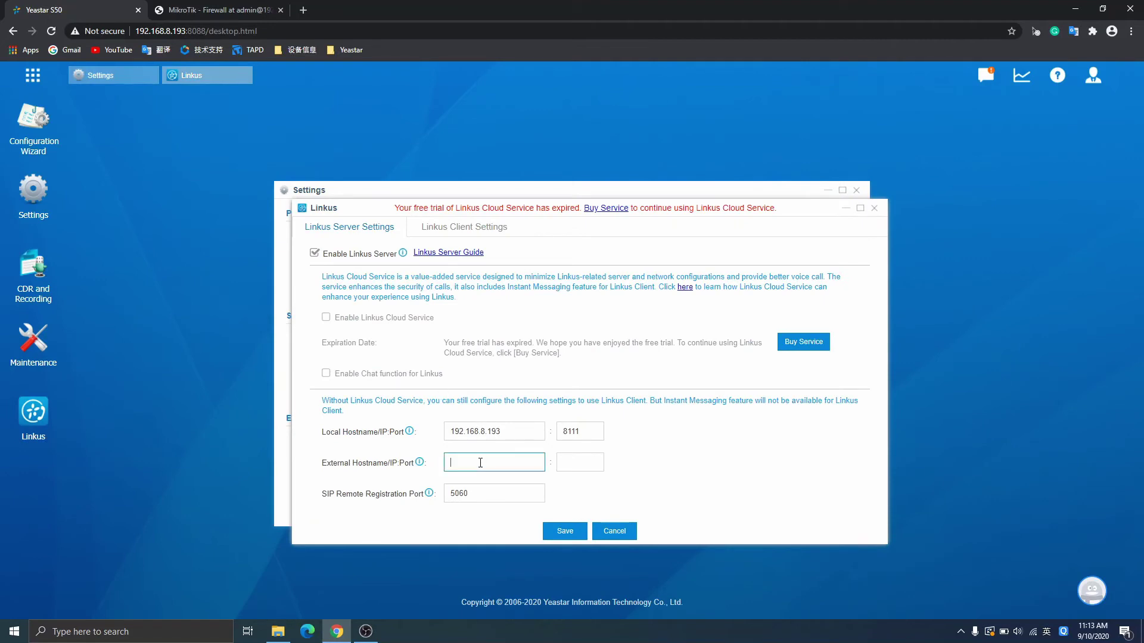
{"action": "type", "text": "110"}
{"action": "type", "text": ".87.98.77"}
{"action": "left_click", "coordinate": [563, 464]}
{"action": "type", "text": "8111"}
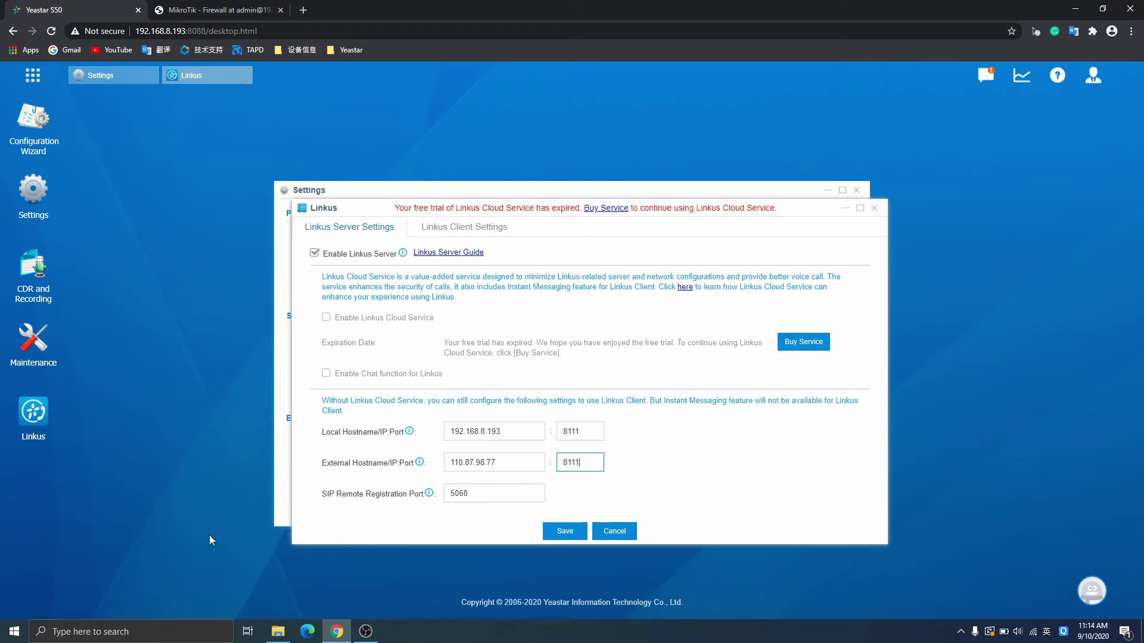
Set the SIP remote registration port to 7061 and save the Linkus settings.
{"action": "key", "text": "Tab"}
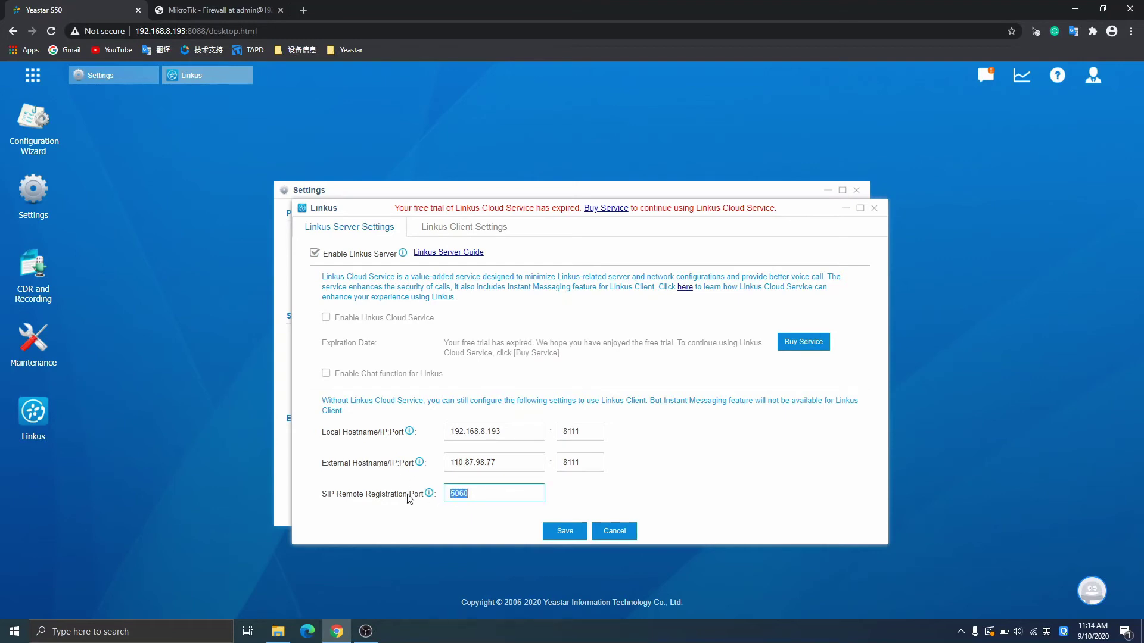
{"action": "type", "text": "7061"}
{"action": "left_click", "coordinate": [560, 531]}
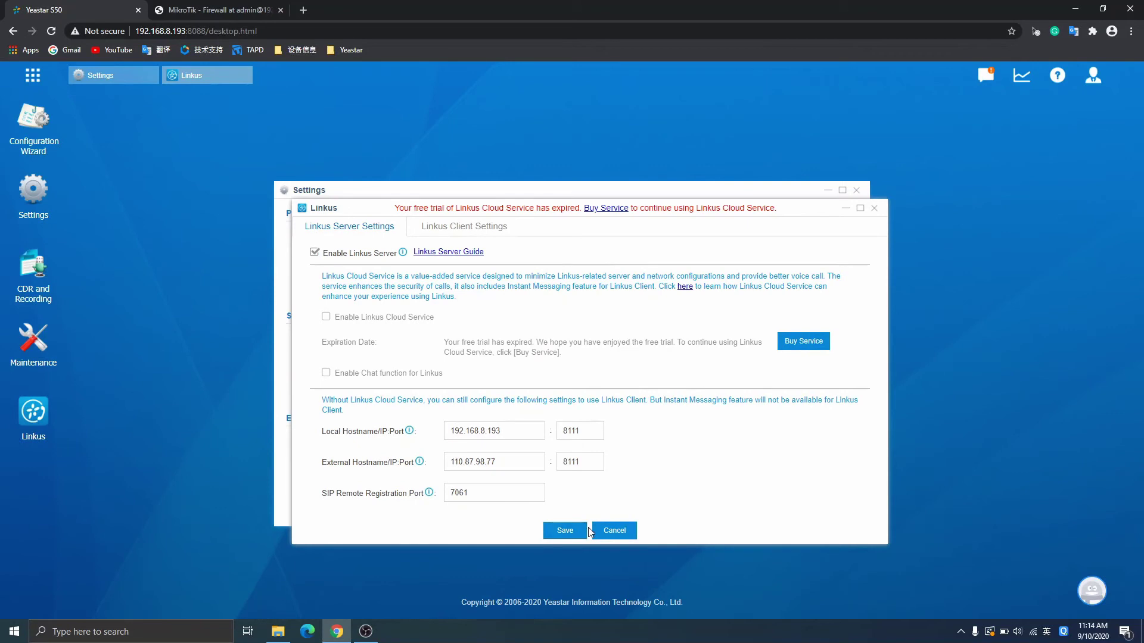
{"action": "left_click", "coordinate": [712, 190]}
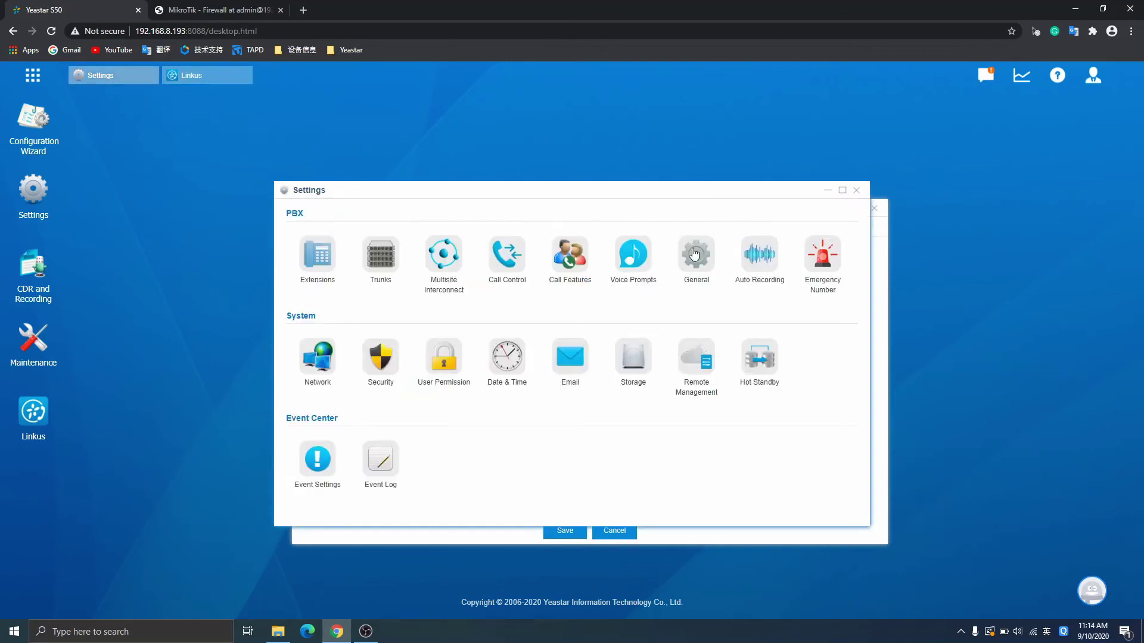
Set SIP NAT type to External IP Address 110.87.98.77 with port 7061.
{"action": "left_click", "coordinate": [694, 254]}
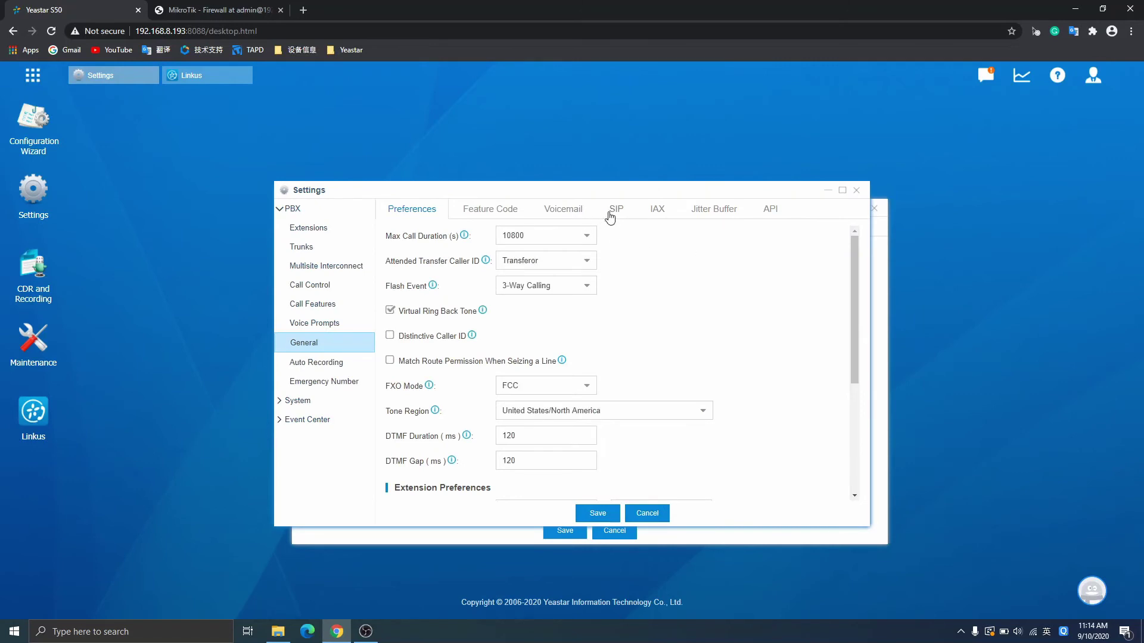
{"action": "left_click", "coordinate": [611, 212]}
{"action": "left_click", "coordinate": [467, 230]}
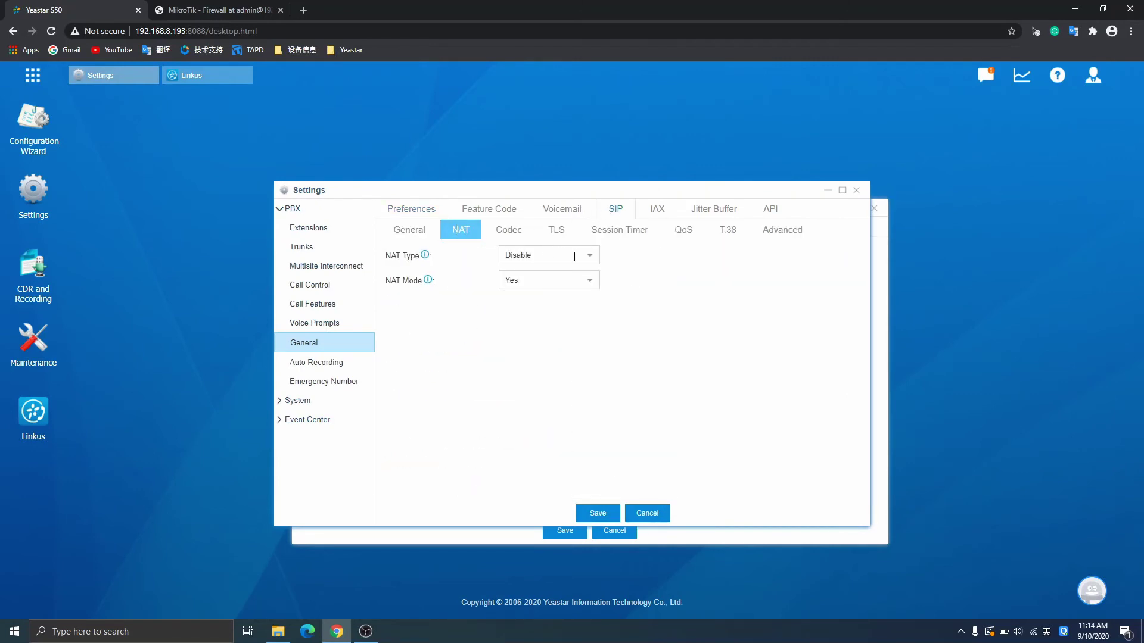
{"action": "left_click", "coordinate": [587, 255]}
{"action": "left_click", "coordinate": [562, 308]}
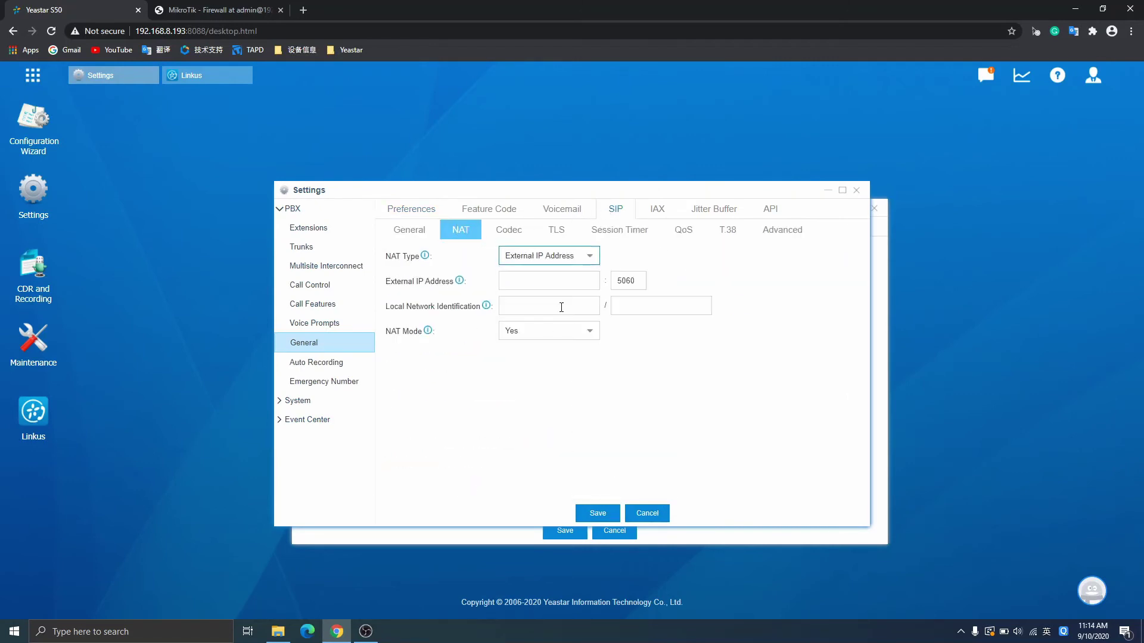
{"action": "left_click", "coordinate": [564, 287]}
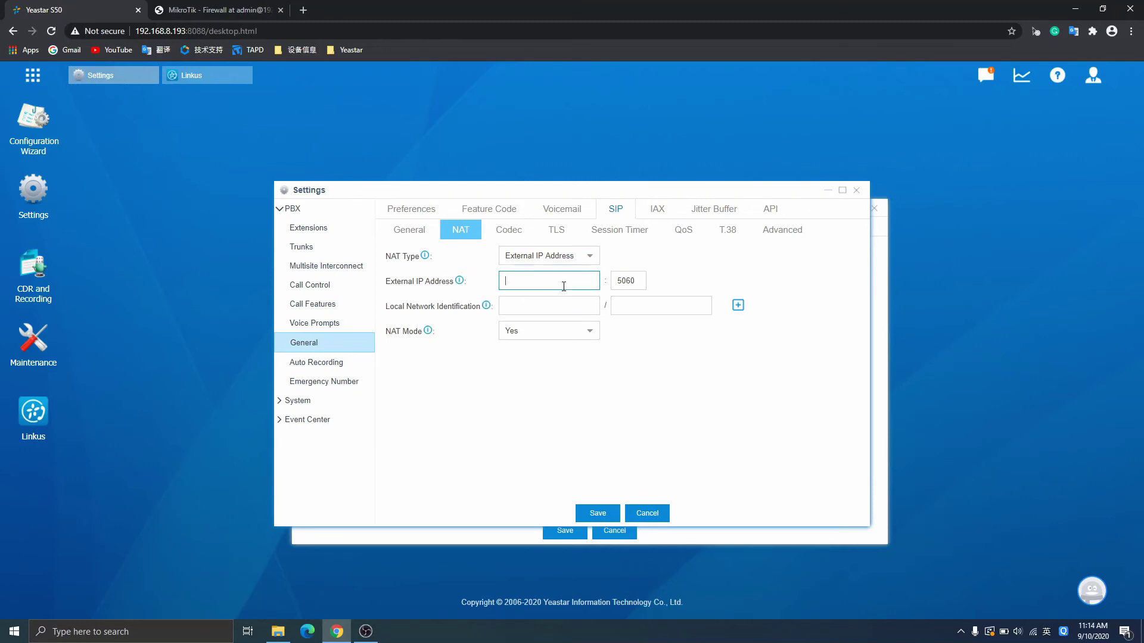
{"action": "type", "text": "110.87.98"}
{"action": "type", "text": ".77"}
{"action": "key", "text": "Tab"}
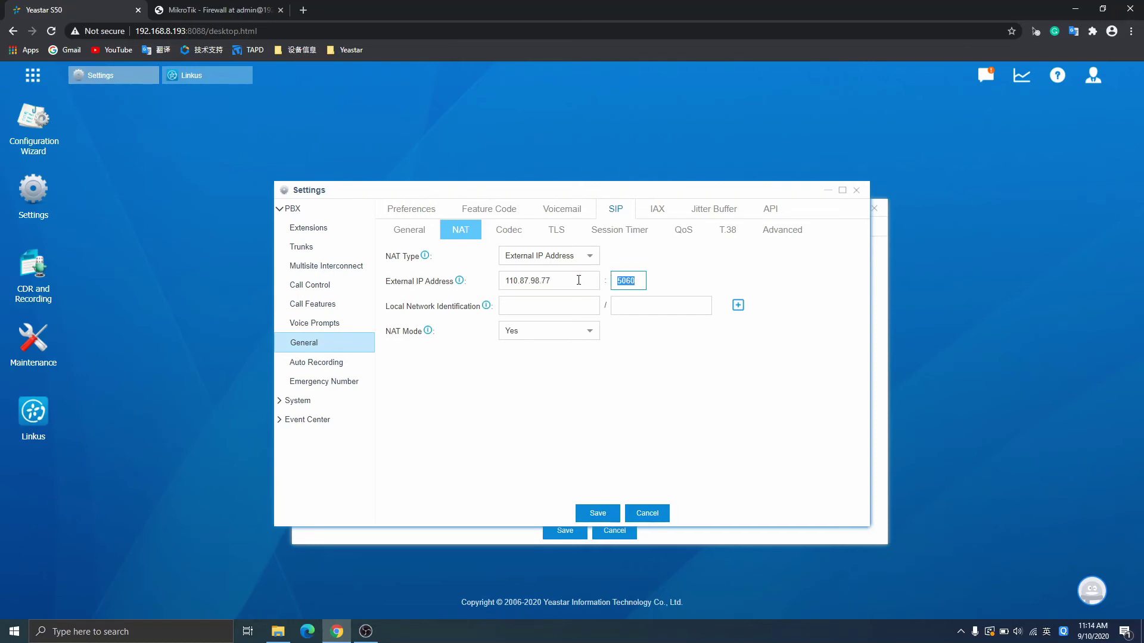
{"action": "type", "text": "7061"}
Add local network 192.168.8.193 / 255.255.255.0 and save the NAT settings.
{"action": "left_click", "coordinate": [553, 307]}
{"action": "type", "text": "92.168"}
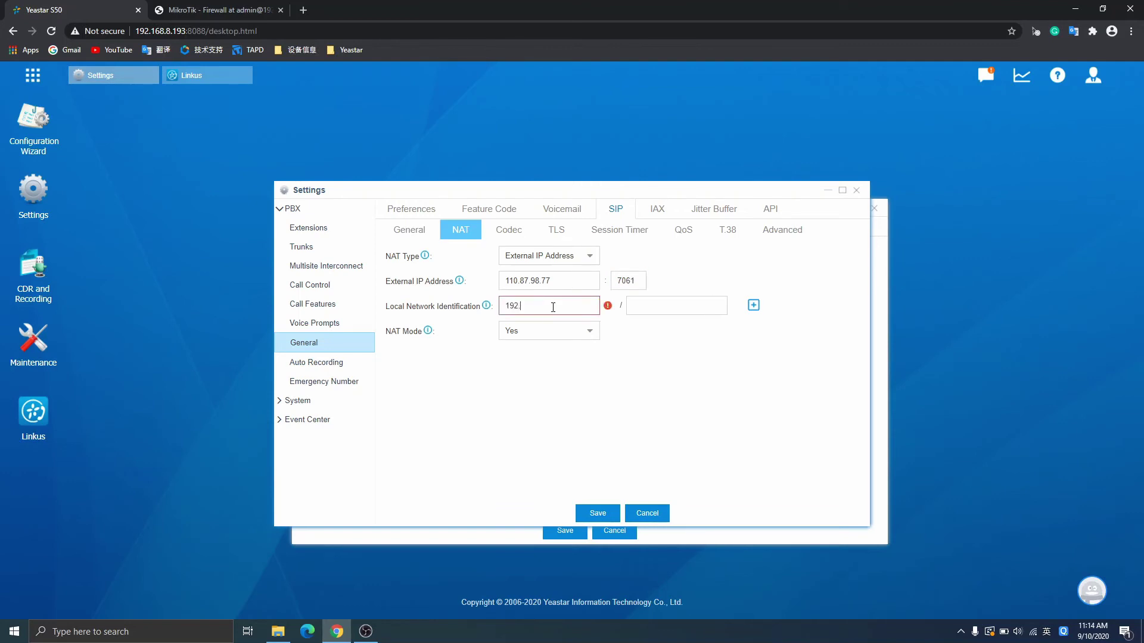
{"action": "type", "text": ".8."}
{"action": "type", "text": "193"}
{"action": "left_click", "coordinate": [655, 309]}
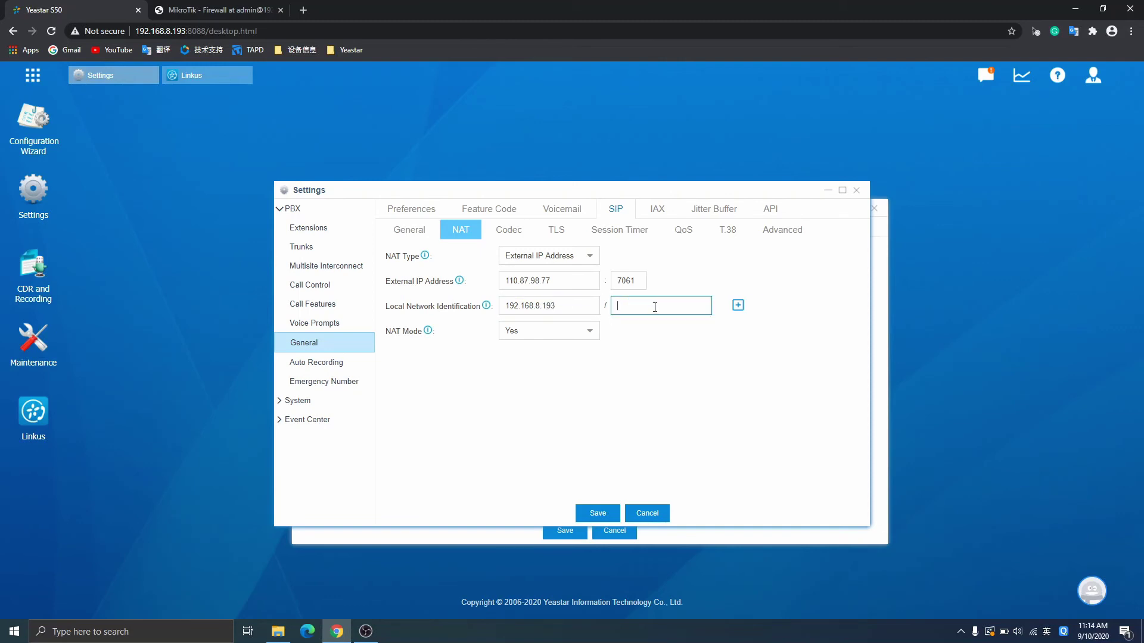
{"action": "type", "text": "255."}
{"action": "type", "text": "255.255.0"}
{"action": "left_click", "coordinate": [597, 513]}
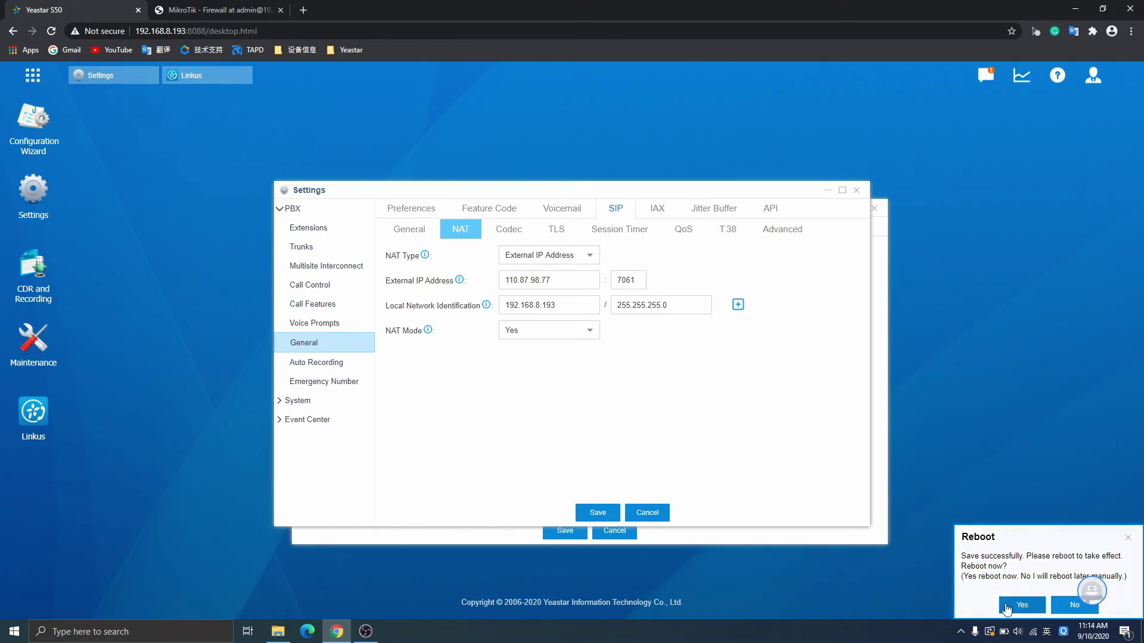
Confirm the reboot prompt so the PBX restarts with the new settings.
{"action": "left_click", "coordinate": [1006, 606]}
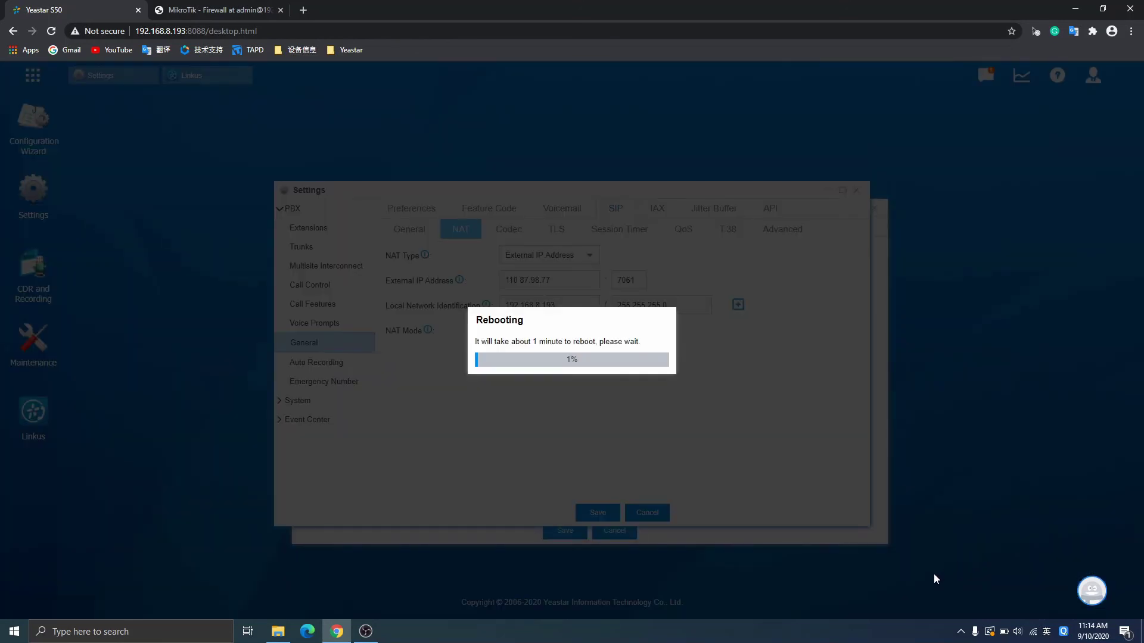